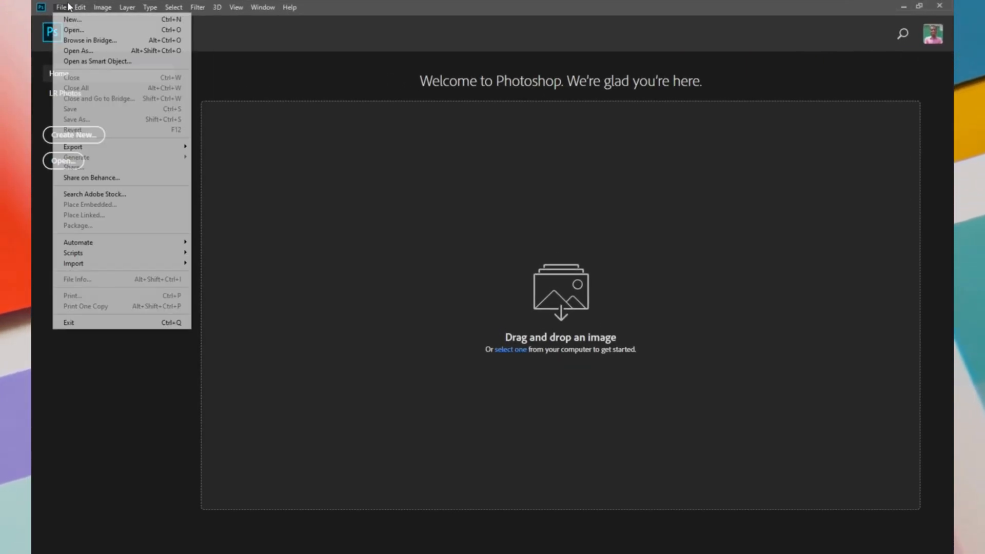
Open the image 0a00d7ef6e8f02a887aabb6e112788db.jpg from the folder D:\GRAPHIC DESIGN\PHONE\100PINT\Pins as its own document
{"action": "left_click", "coordinate": [74, 30]}
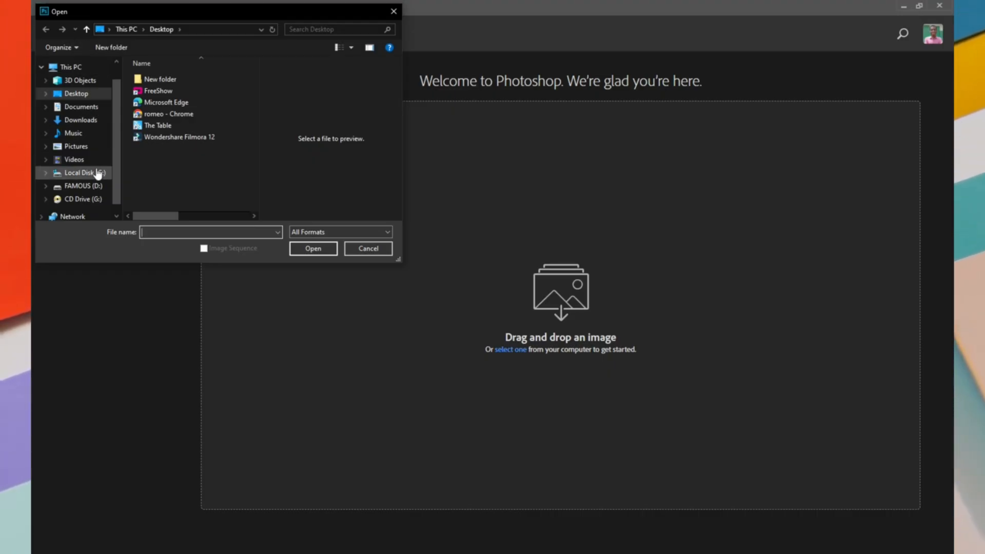
{"action": "left_click", "coordinate": [87, 187]}
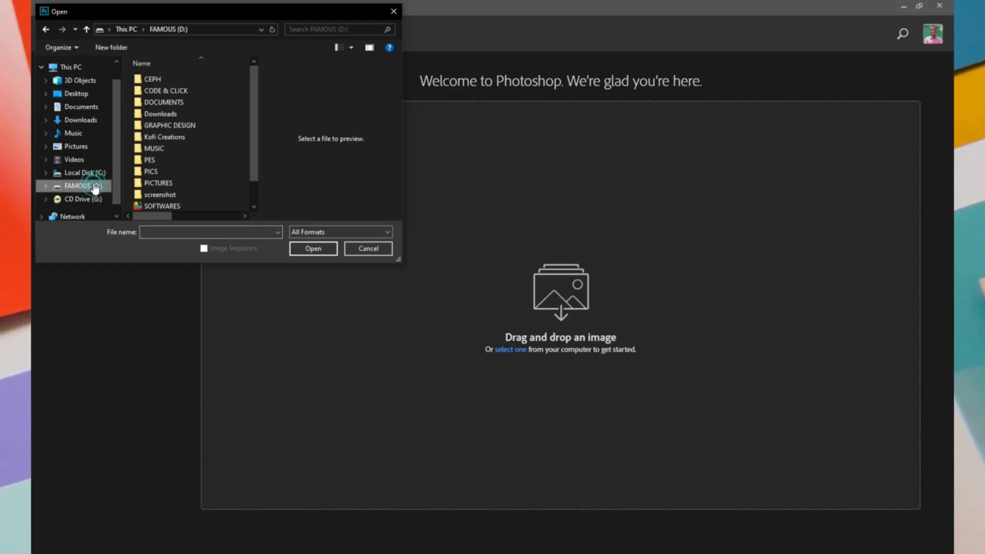
{"action": "left_click", "coordinate": [183, 126]}
{"action": "double_click", "coordinate": [182, 126]}
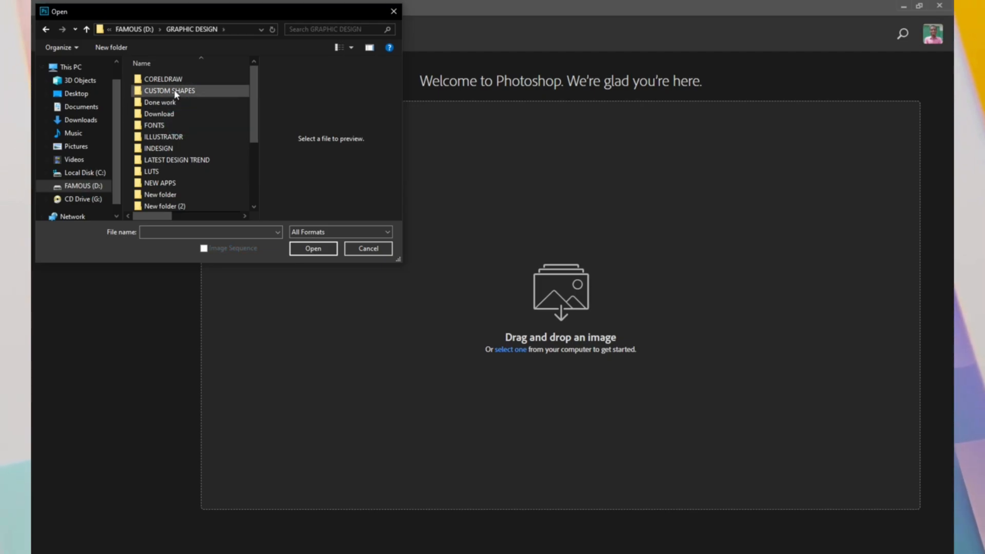
{"action": "scroll", "coordinate": [167, 179], "scroll_direction": "down", "scroll_amount": 1}
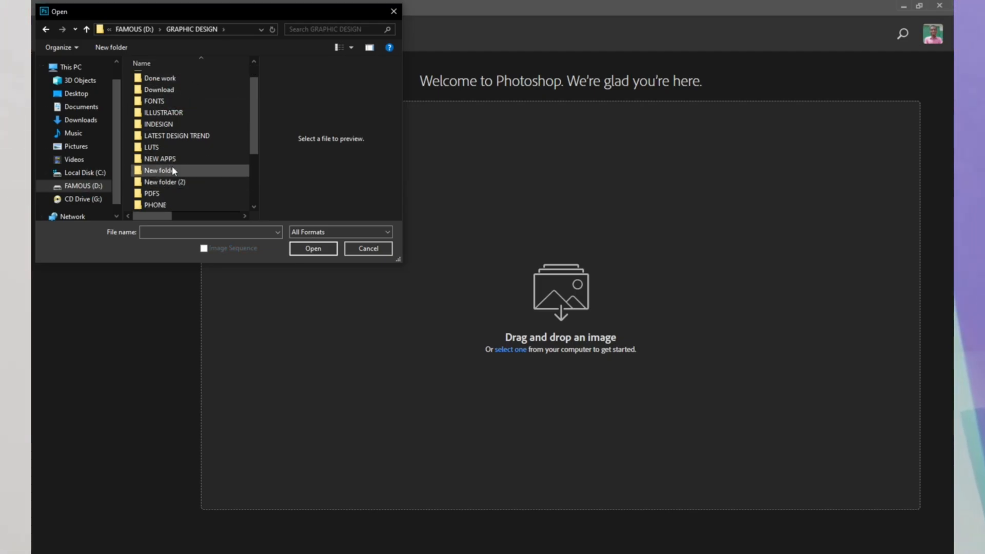
{"action": "scroll", "coordinate": [173, 145], "scroll_direction": "down", "scroll_amount": 3}
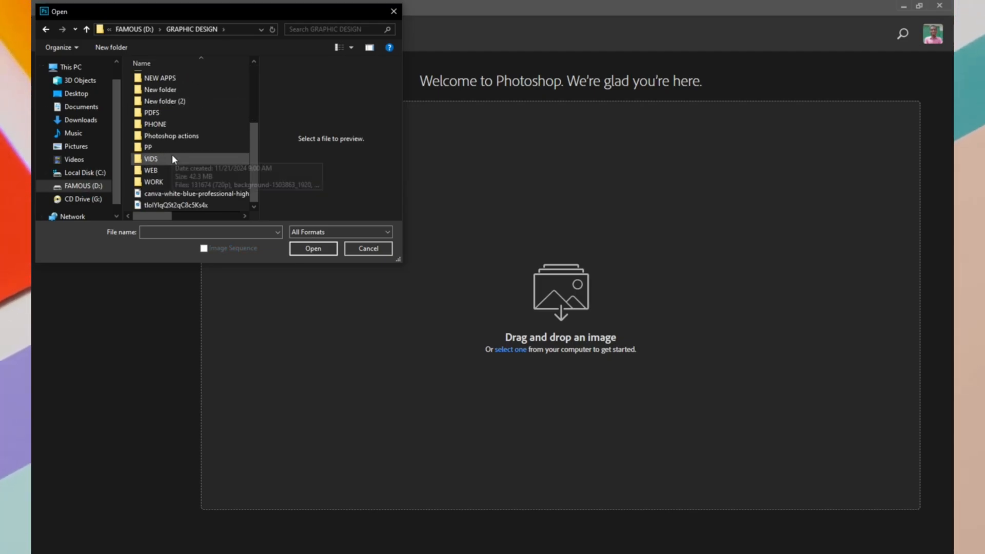
{"action": "double_click", "coordinate": [169, 125]}
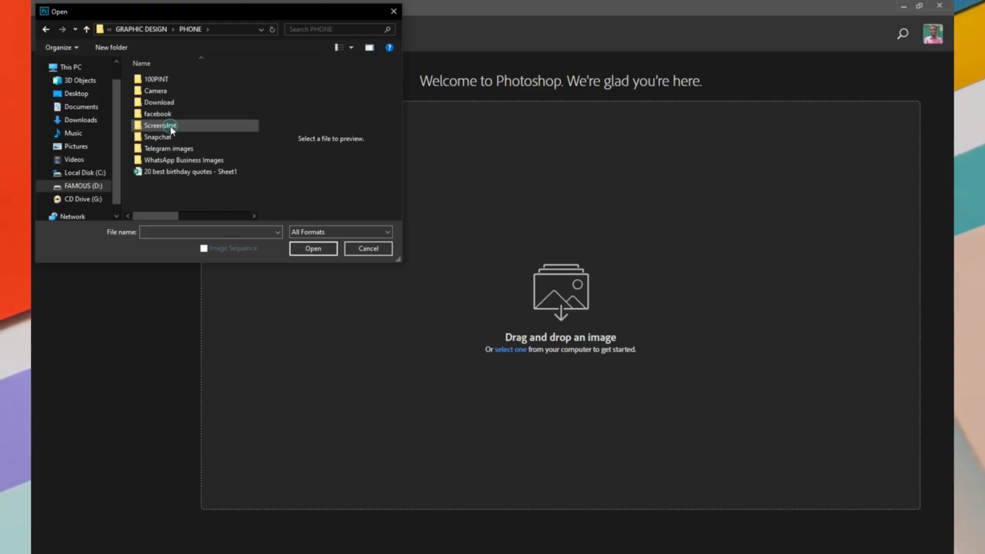
{"action": "double_click", "coordinate": [173, 79]}
{"action": "double_click", "coordinate": [171, 79]}
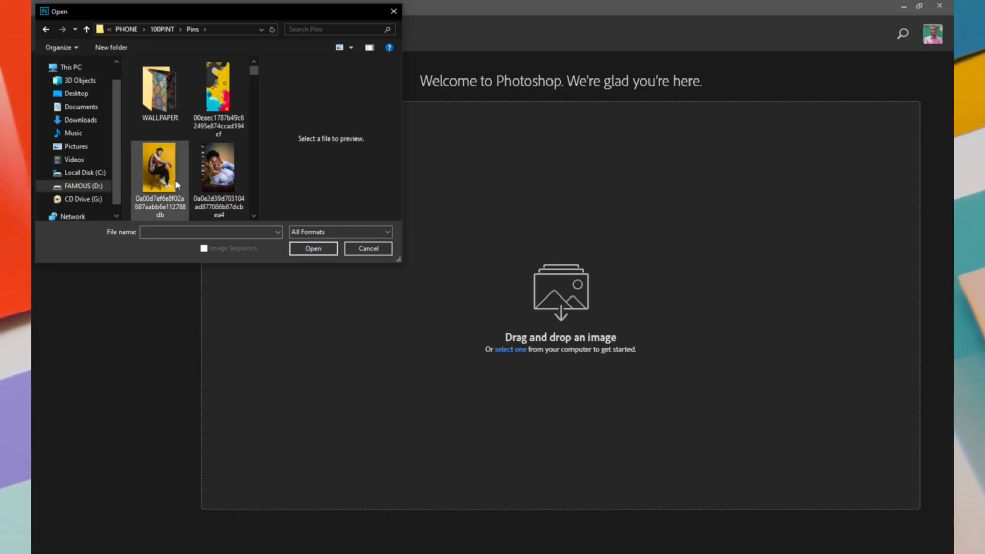
{"action": "left_click", "coordinate": [159, 169]}
{"action": "left_click", "coordinate": [314, 249]}
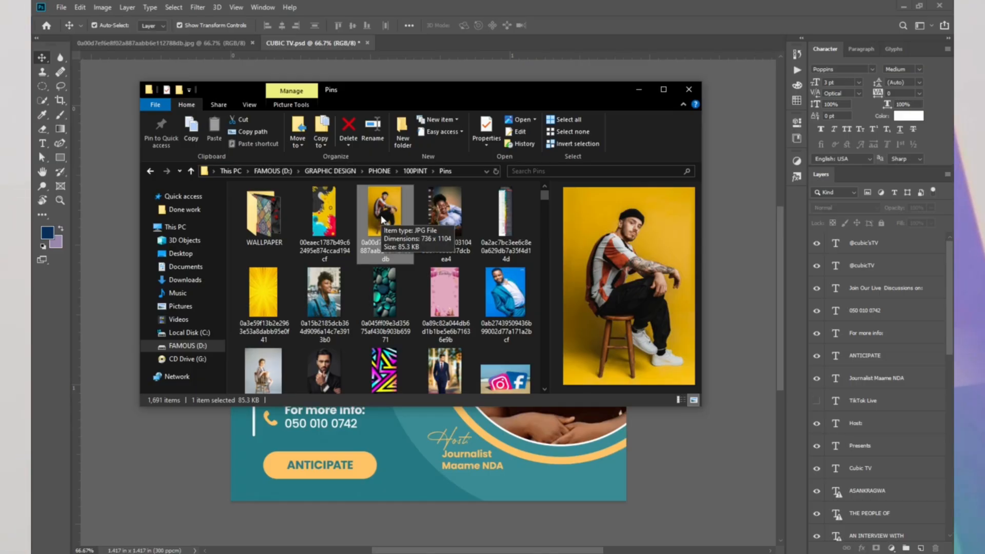
Bring the seated-man photo from the Pins folder into CUBIC TV.psd and position it at X 368.93 px, Y 540 px
{"action": "left_click_drag", "start_coordinate": [382, 220], "coordinate": [373, 458]}
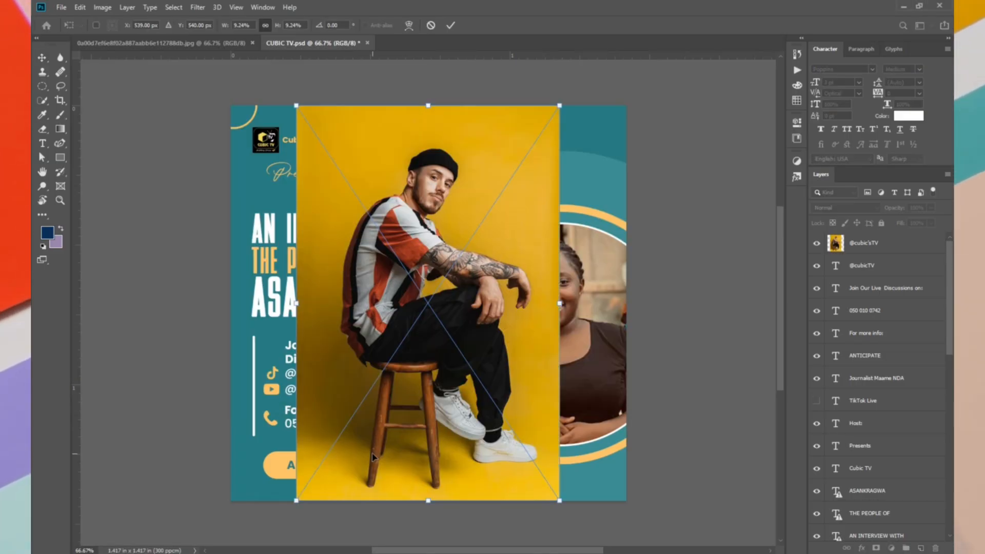
{"action": "left_click_drag", "start_coordinate": [468, 306], "coordinate": [409, 311]}
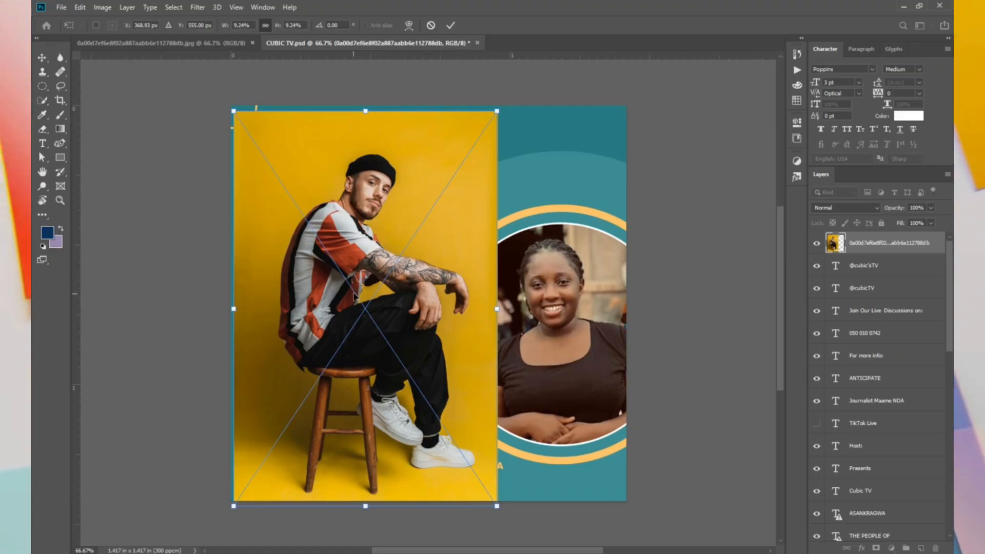
{"action": "left_click_drag", "start_coordinate": [353, 294], "coordinate": [353, 288]}
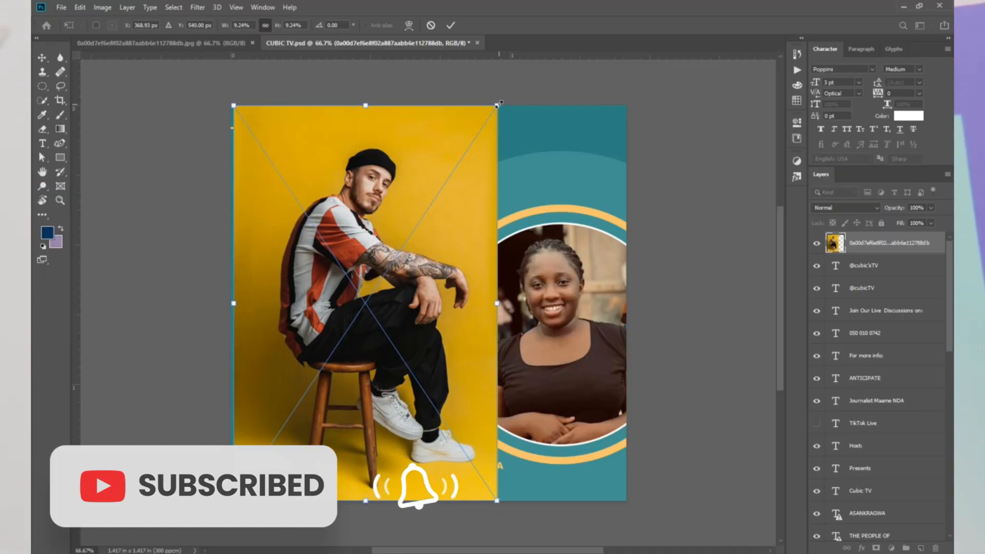
{"action": "key", "text": "Return"}
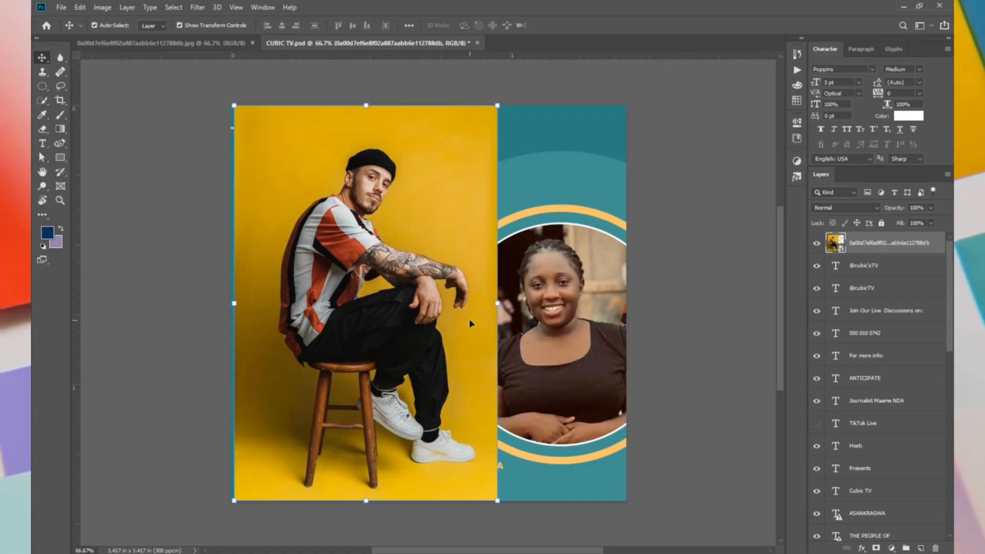
{"action": "right_click", "coordinate": [926, 250]}
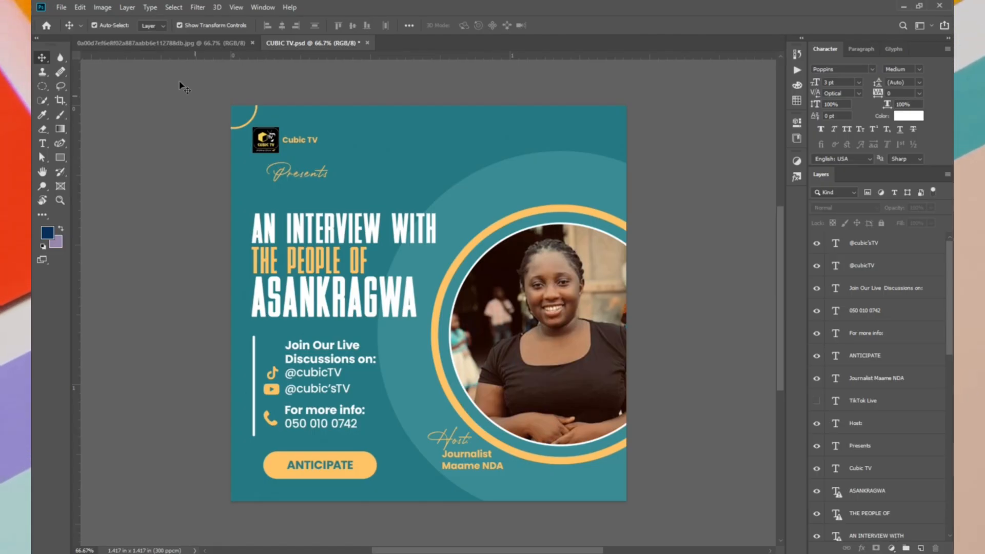
Start Place Embedded for CUBIC TV.psd and browse to the folder D:\GRAPHIC DESIGN\PHONE\100PINT\Pins
{"action": "left_click", "coordinate": [62, 7]}
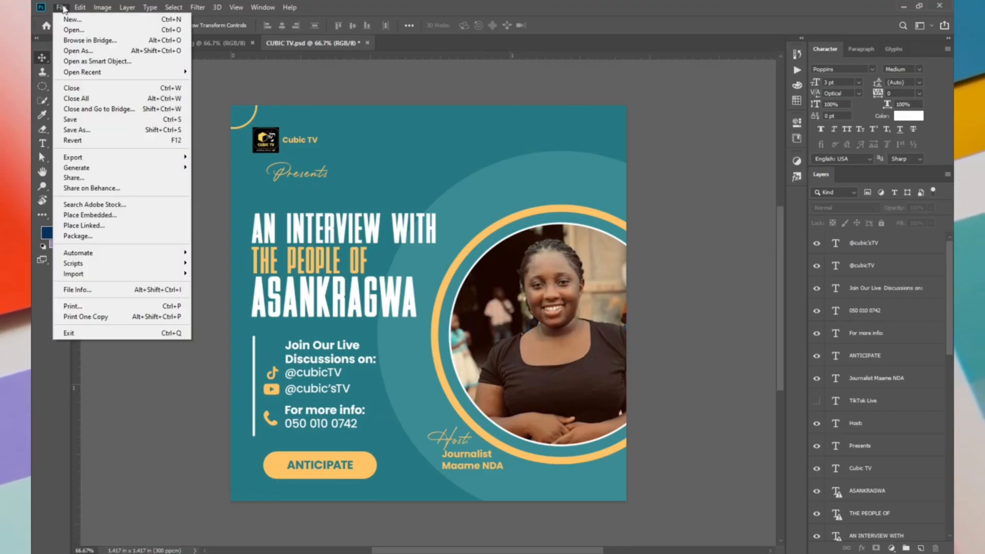
{"action": "left_click", "coordinate": [109, 215]}
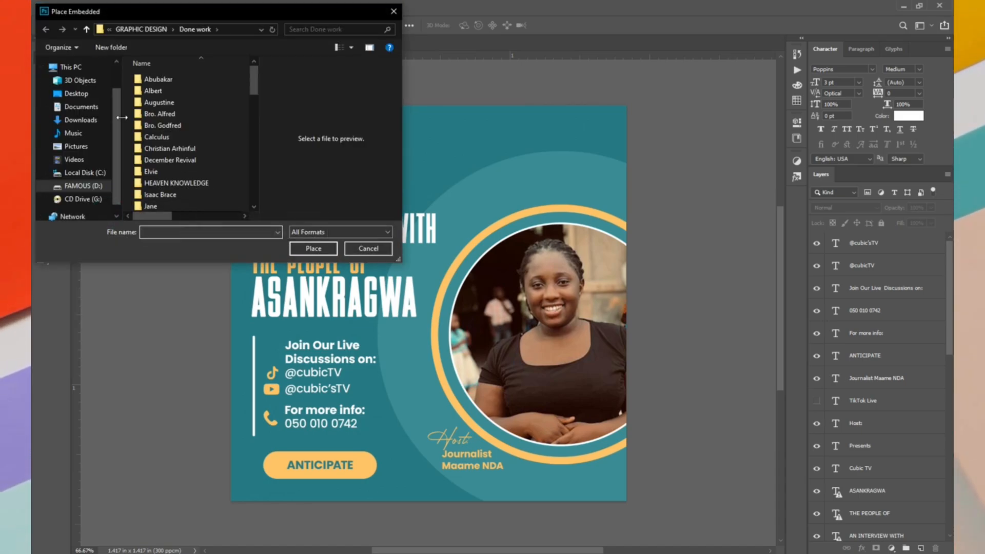
{"action": "scroll", "coordinate": [91, 176], "scroll_direction": "up", "scroll_amount": 1}
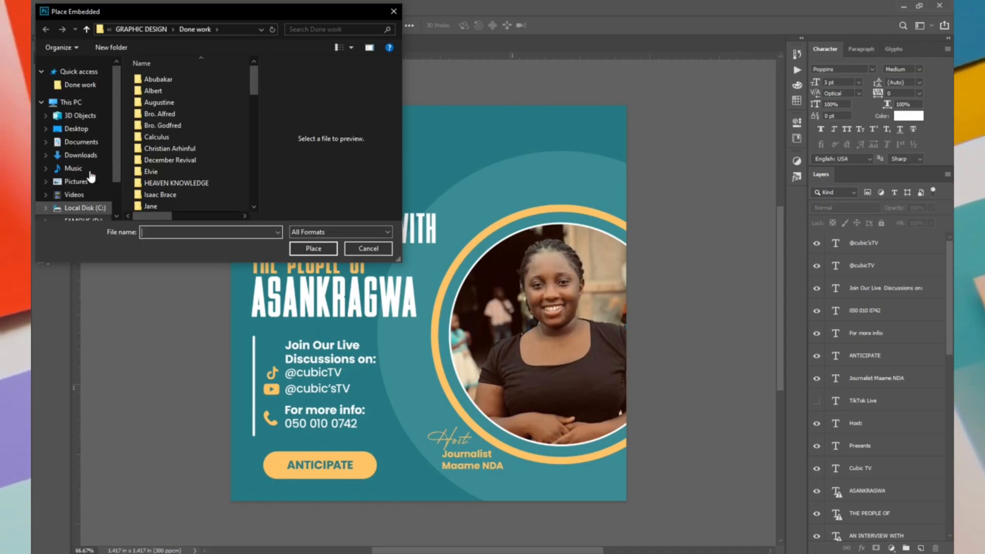
{"action": "scroll", "coordinate": [91, 176], "scroll_direction": "down", "scroll_amount": 1}
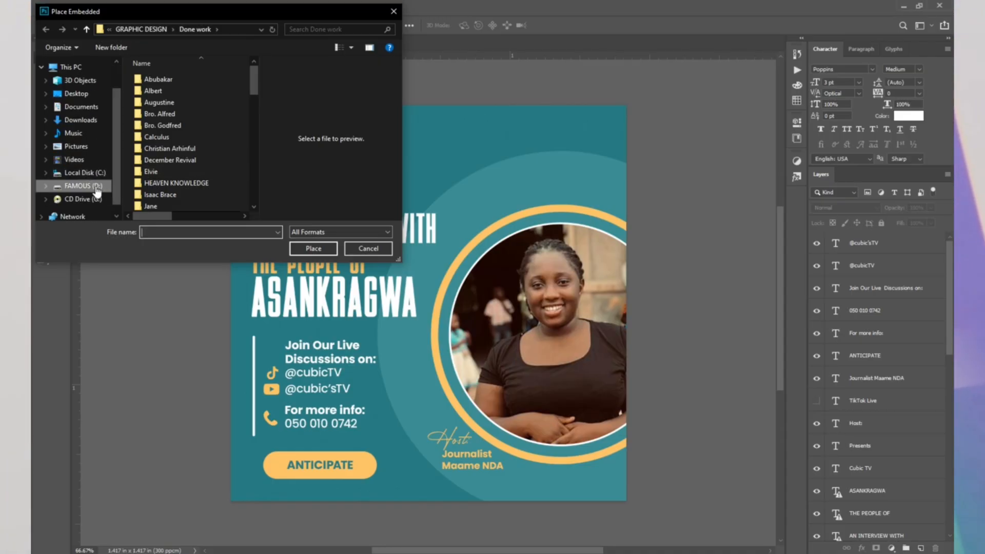
{"action": "left_click", "coordinate": [96, 189]}
{"action": "double_click", "coordinate": [178, 125]}
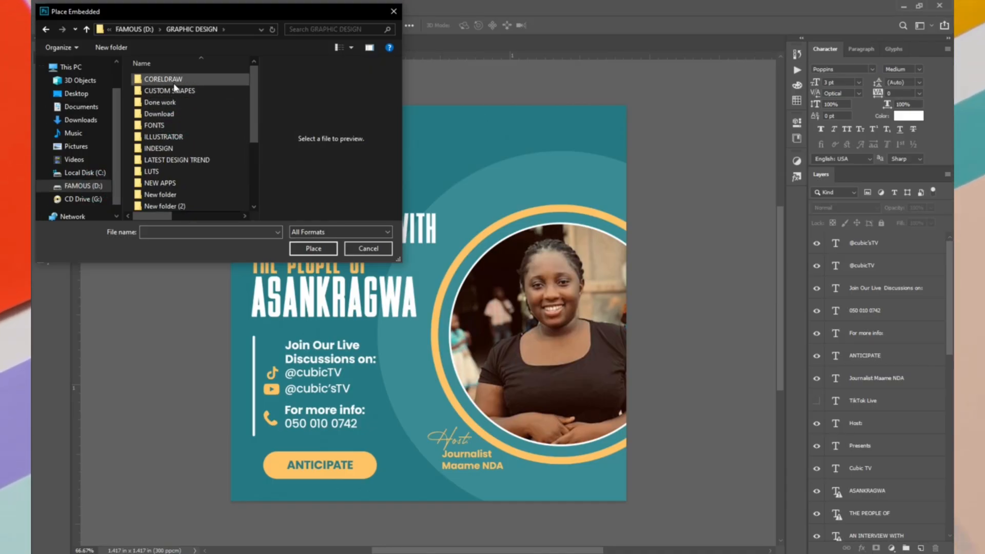
{"action": "scroll", "coordinate": [172, 158], "scroll_direction": "down", "scroll_amount": 3}
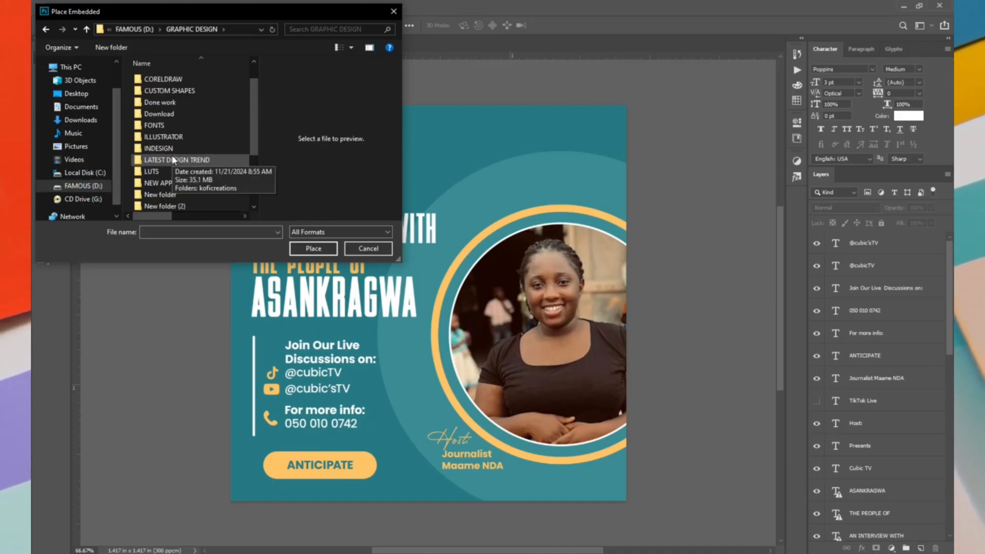
{"action": "double_click", "coordinate": [172, 123]}
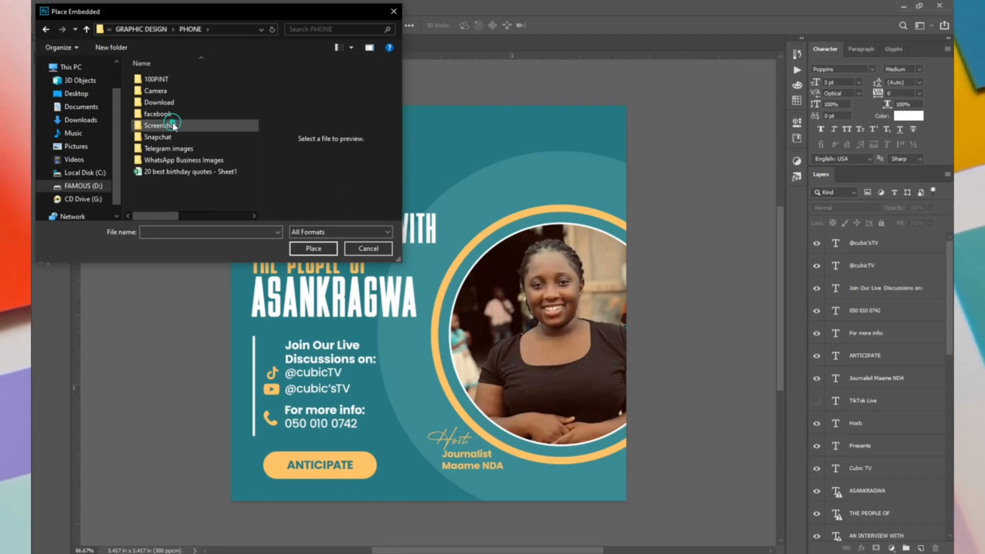
{"action": "double_click", "coordinate": [177, 80]}
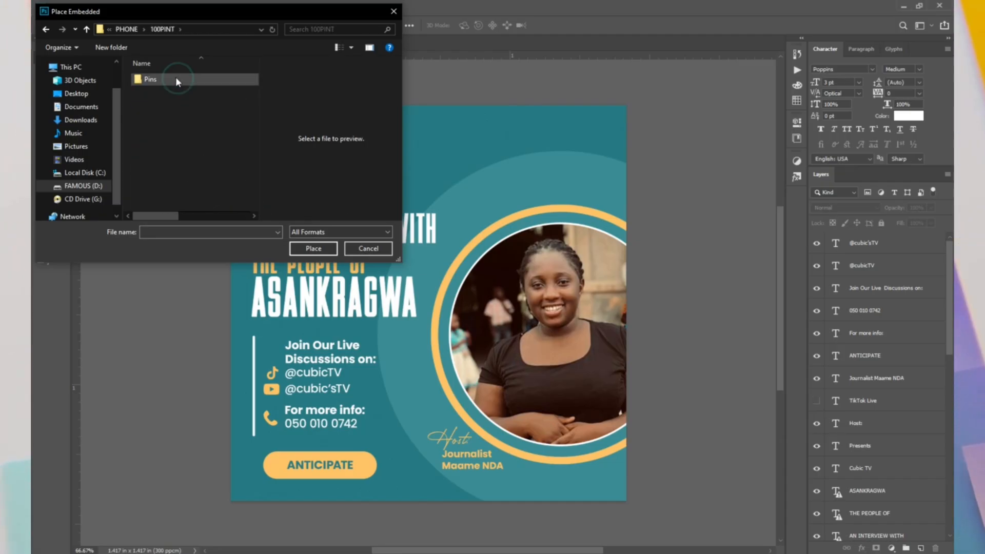
{"action": "double_click", "coordinate": [175, 80]}
Embed the image 0a00d7ef6e8f02a887aabb6e112788db in the flyer at its default centred placement and deselect its layer
{"action": "left_click", "coordinate": [174, 171]}
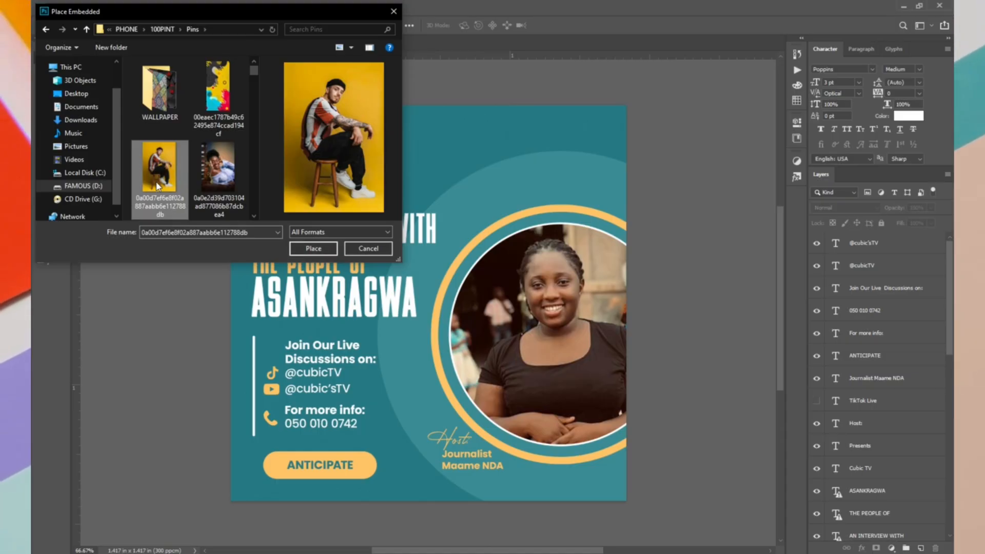
{"action": "left_click", "coordinate": [313, 248]}
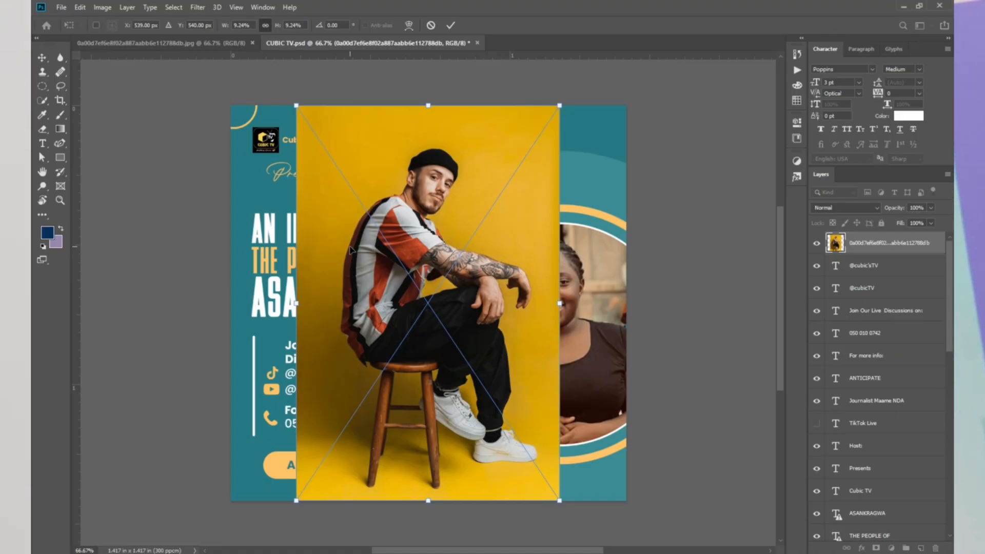
{"action": "key", "text": "Return"}
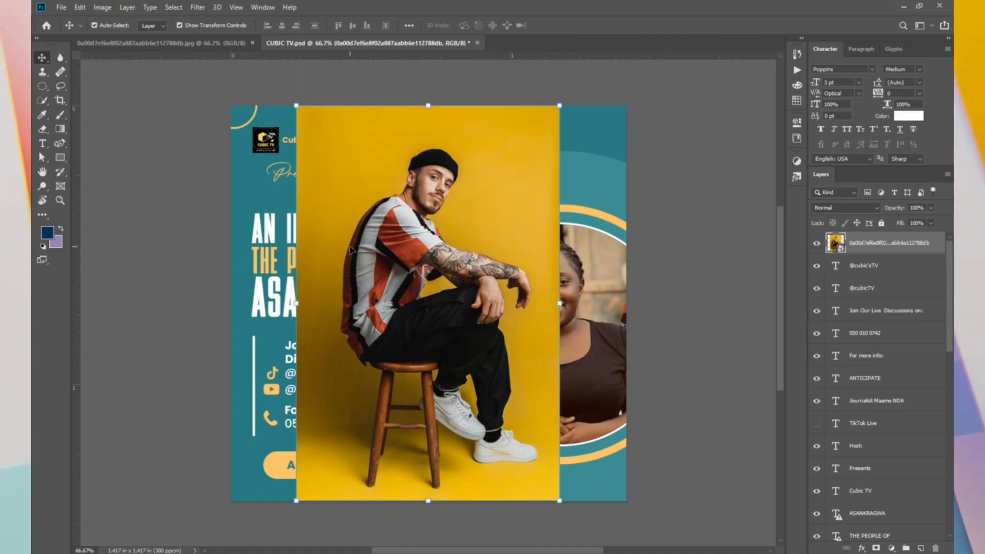
{"action": "left_click", "coordinate": [191, 291]}
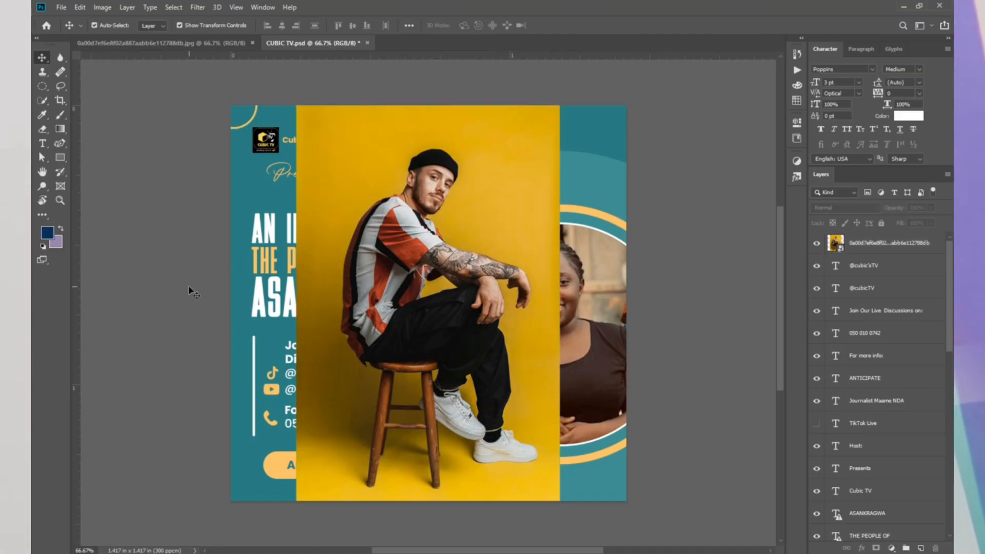